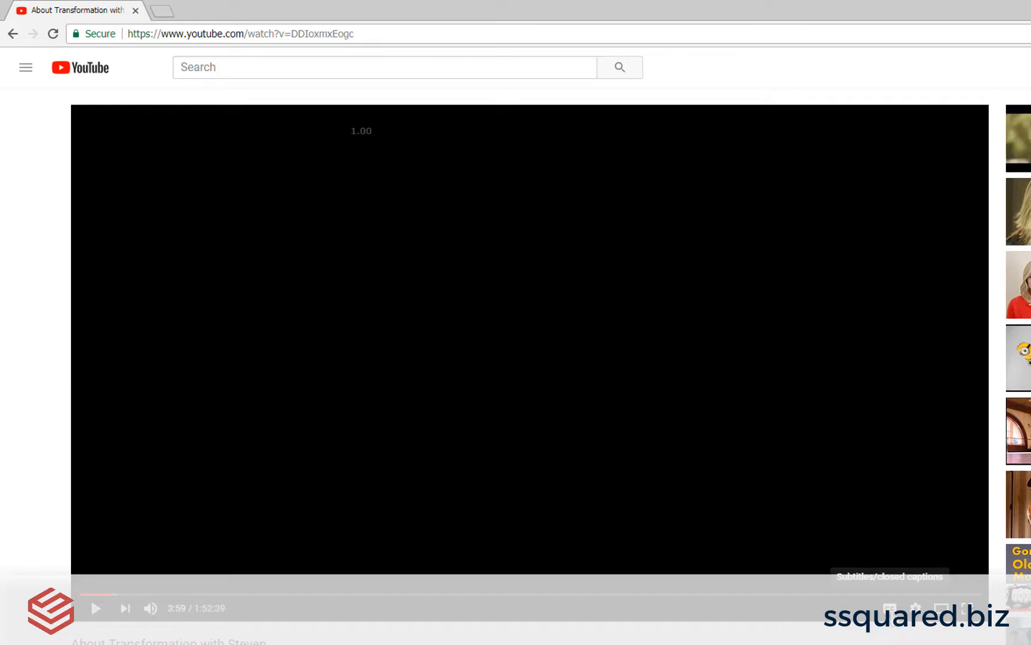
Step: Turn on closed captions for the video and open its transcript at the first line
click(890, 608)
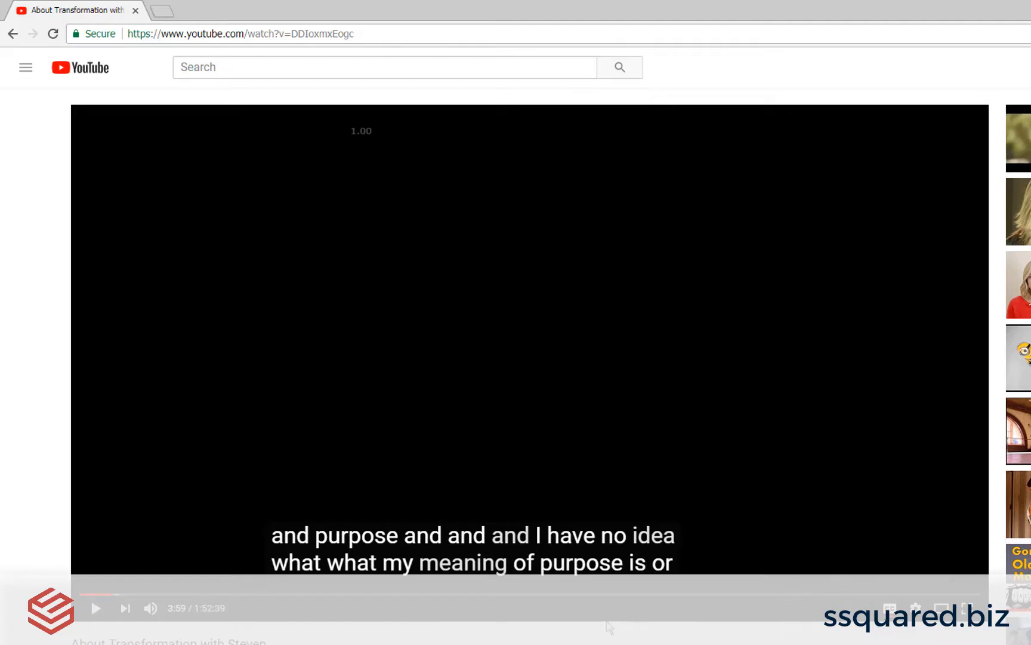
scroll(91, 597, down, 1)
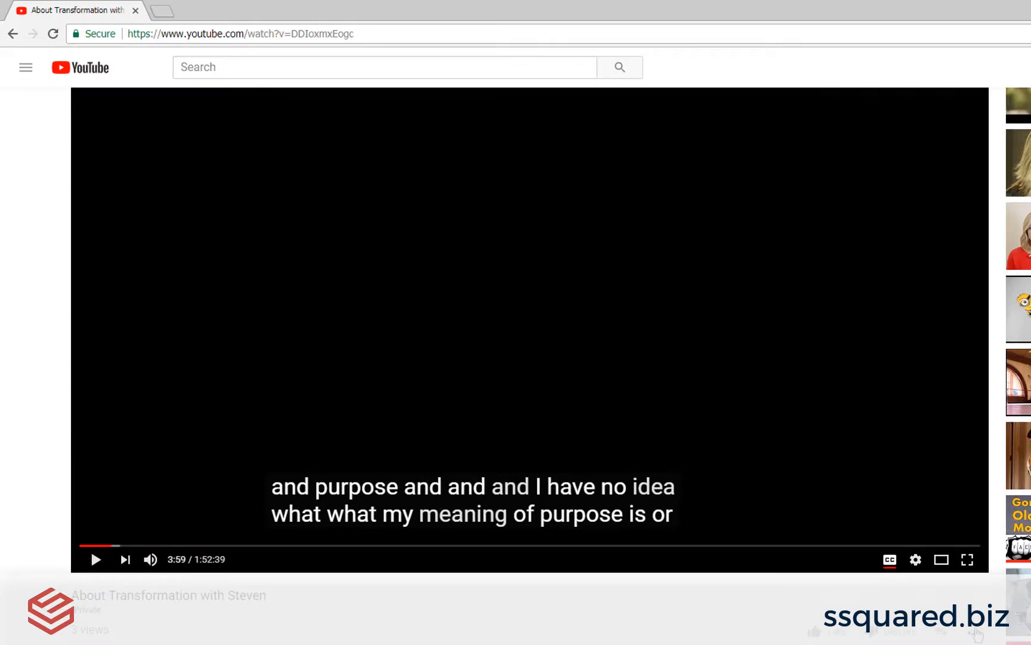
click(974, 634)
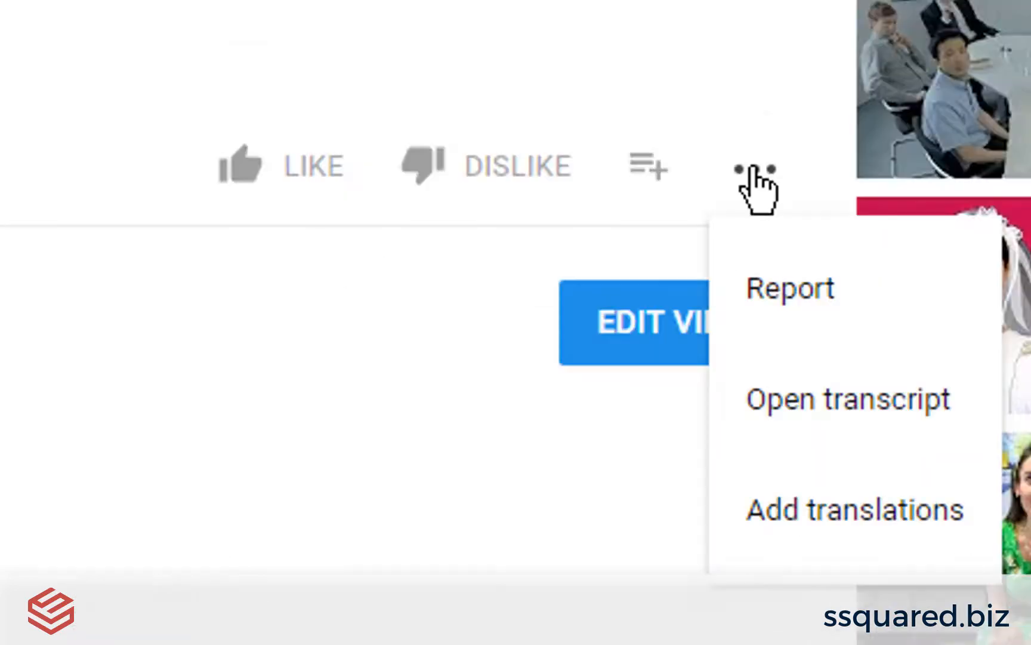
click(763, 400)
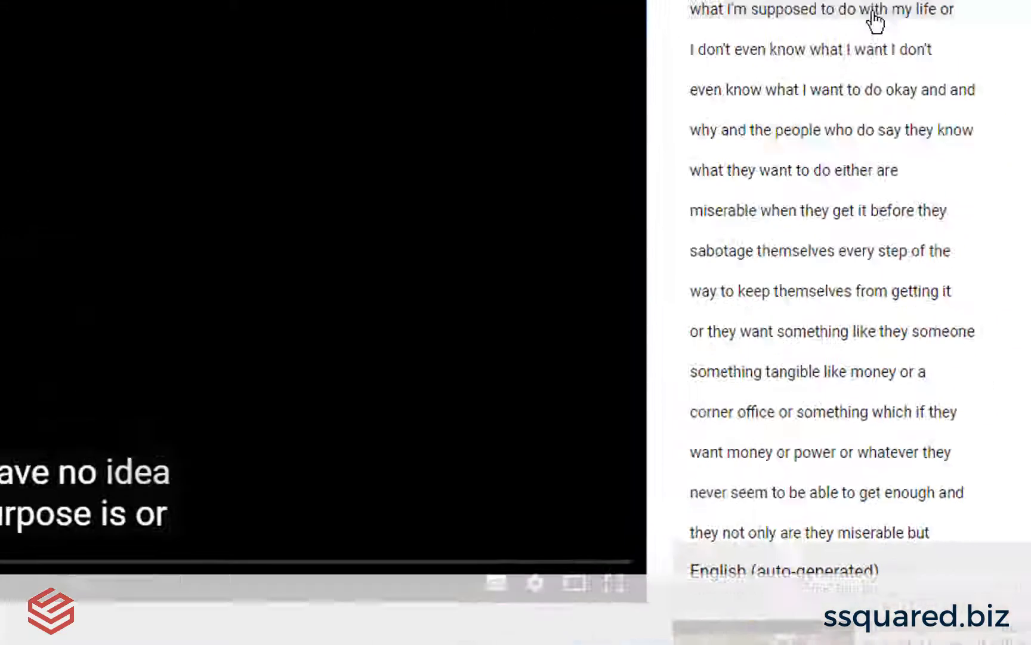
scroll(878, 138, up, 15)
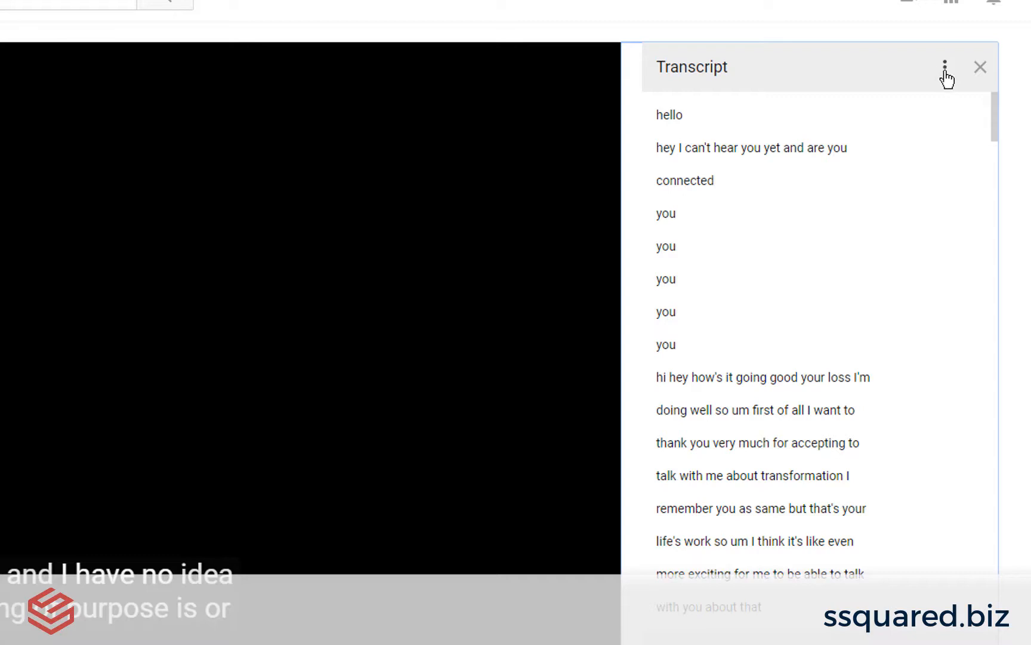
Step: Toggle the transcript timestamps on and back off
click(945, 74)
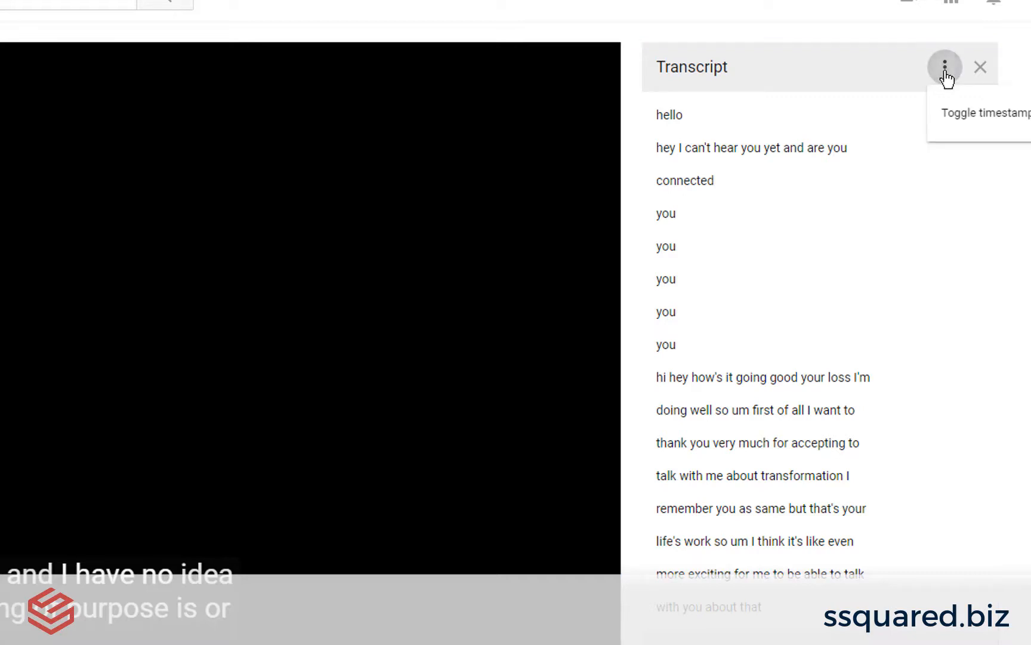
click(953, 125)
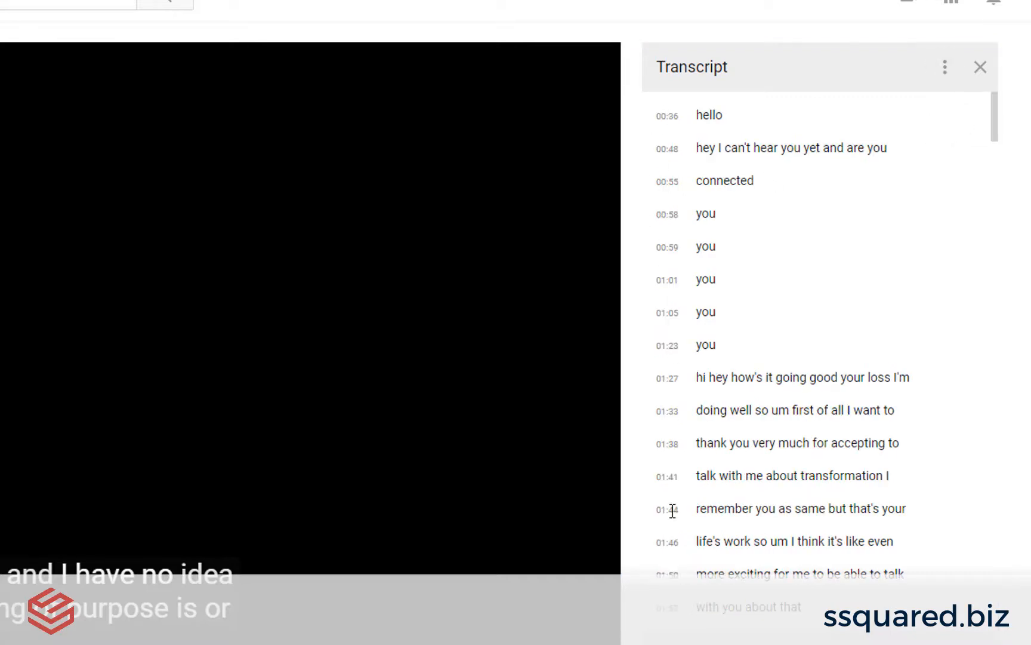
click(946, 69)
click(968, 125)
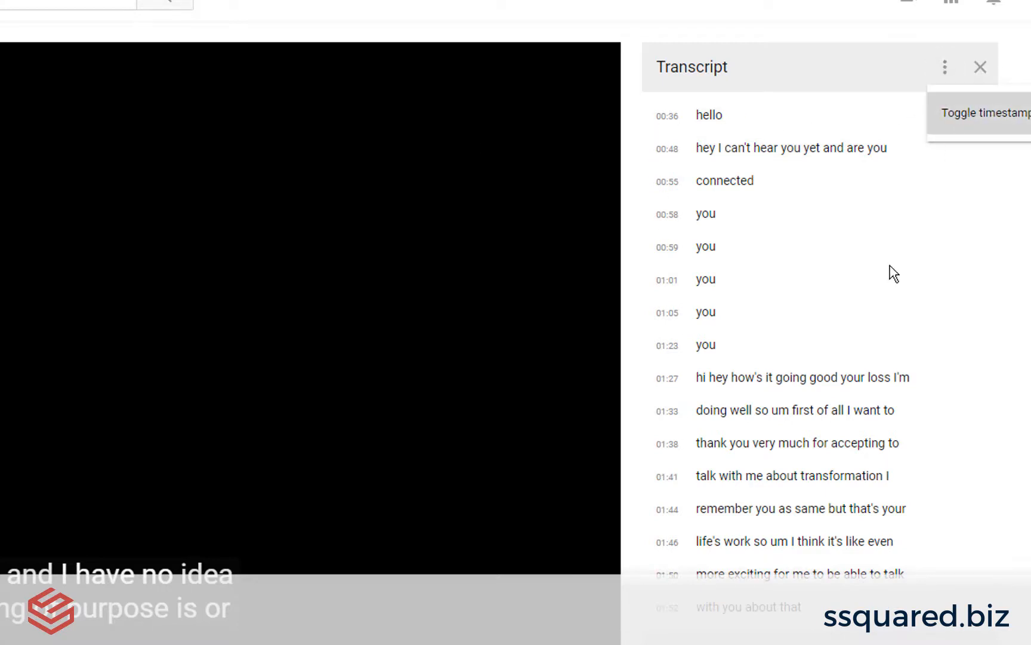
Step: Select the entire transcript text from "hello" through the last line and copy it
drag(655, 119, 660, 179)
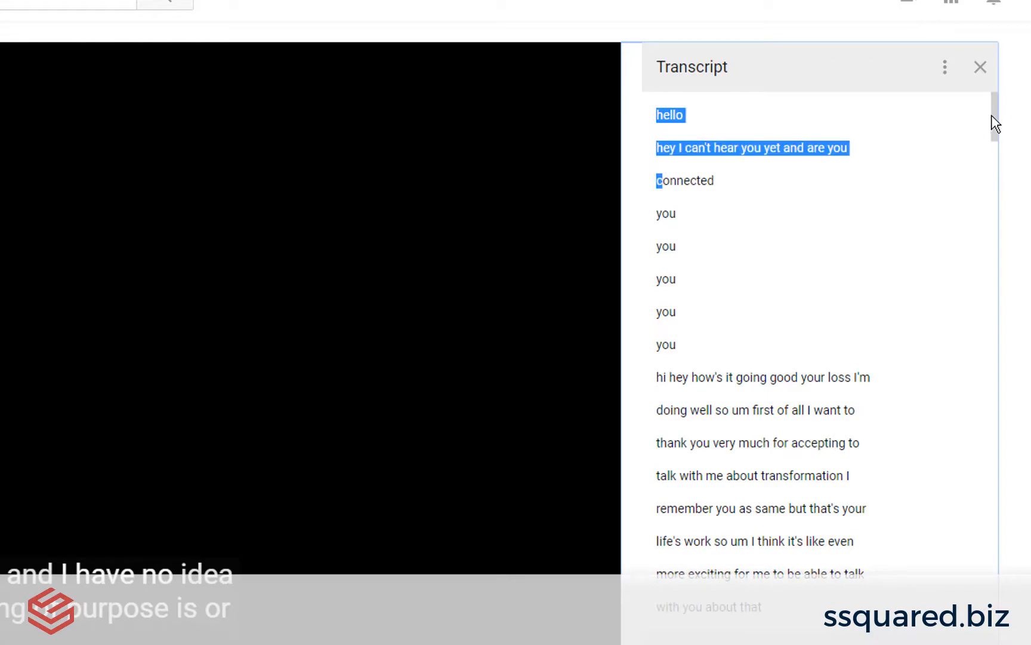
drag(996, 149, 1009, 633)
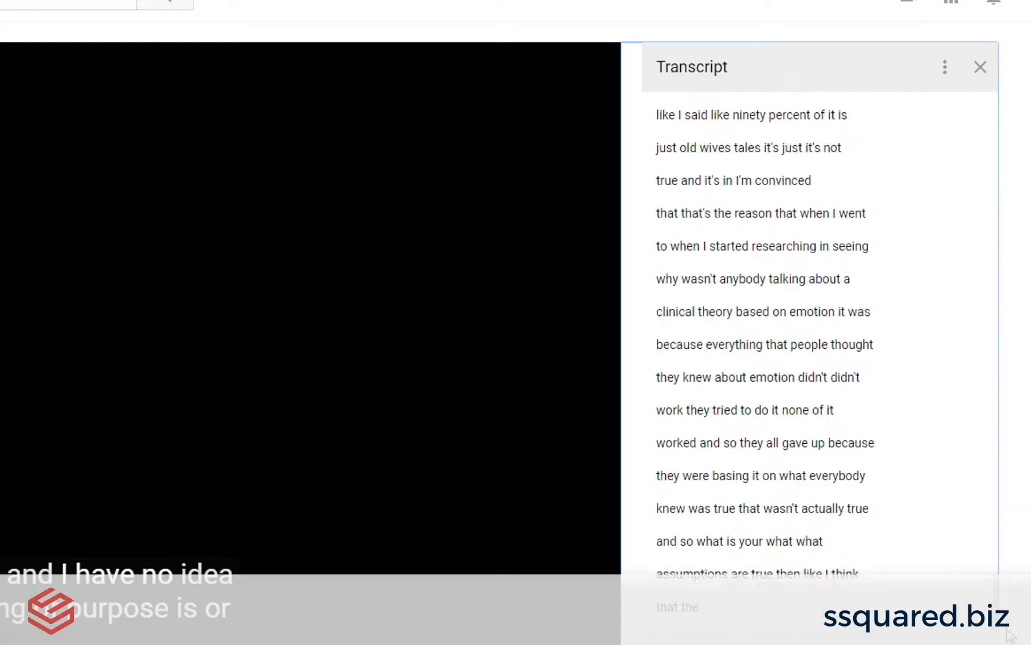
shift+click(704, 615)
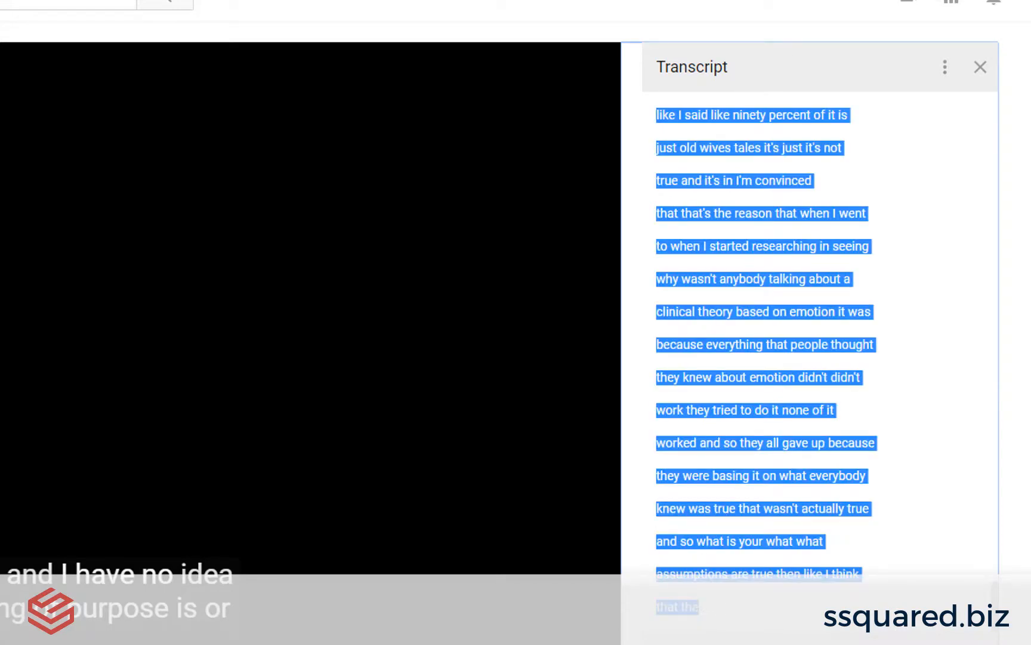
Step: Switch to Word and paste the copied transcript into a new blank document
key(alt+Tab)
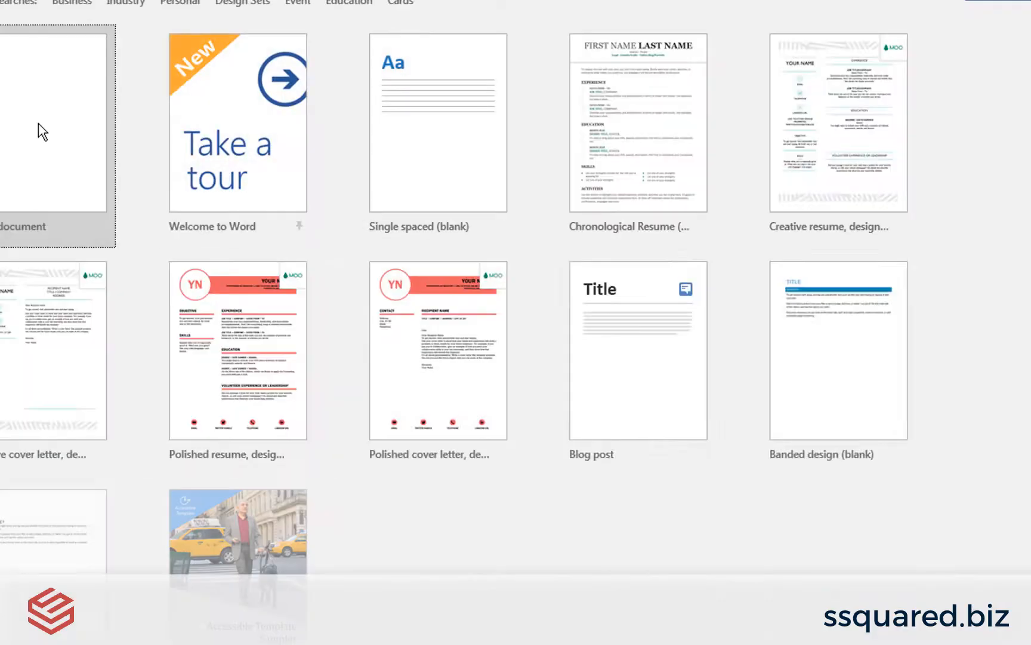
click(41, 133)
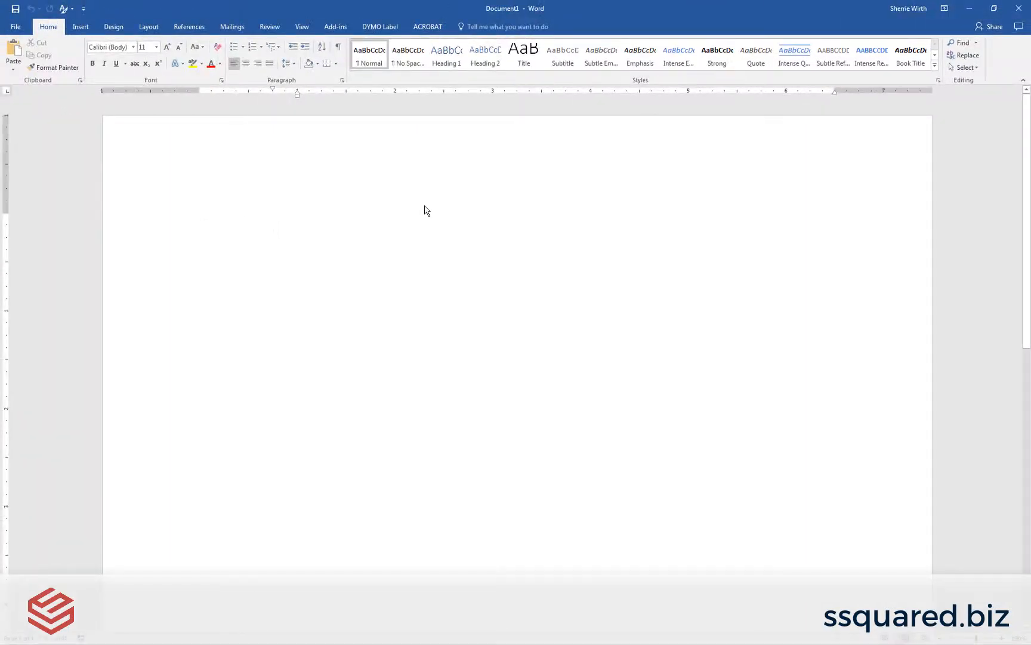
key(ctrl+v)
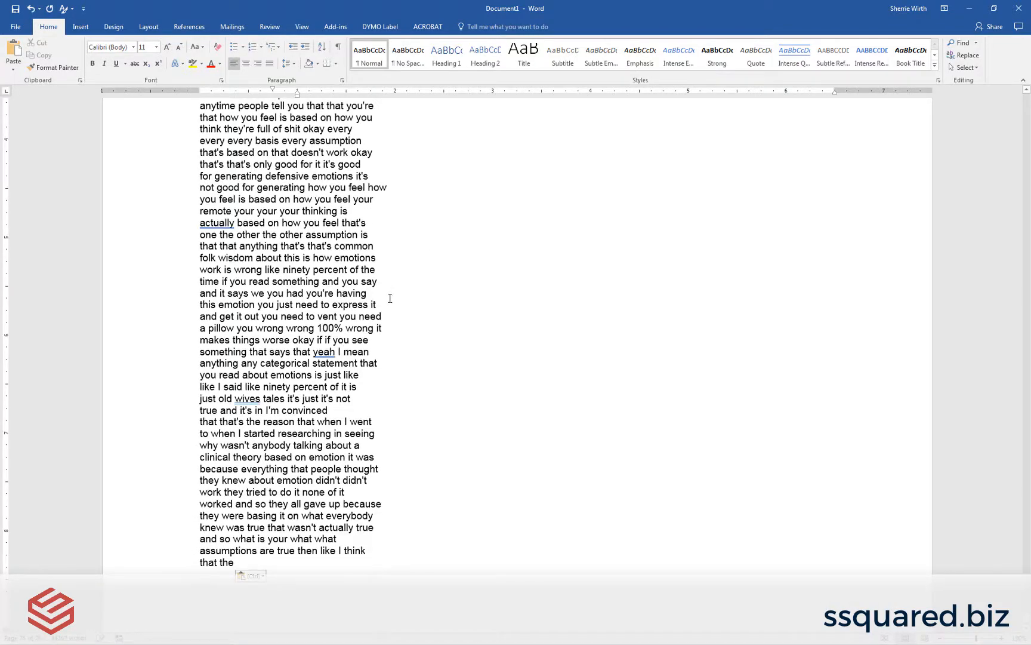
Step: Delete the opening transcript lines from "hello" through the last standalone "you"
scroll(393, 300, up, 10)
scroll(393, 300, up, 15)
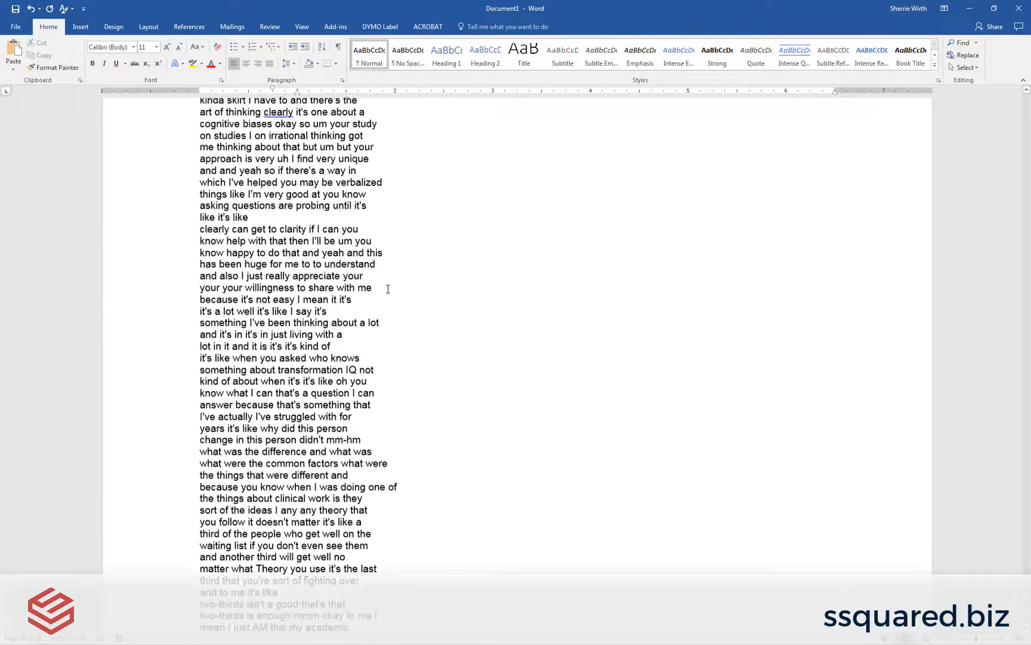
scroll(370, 285, up, 15)
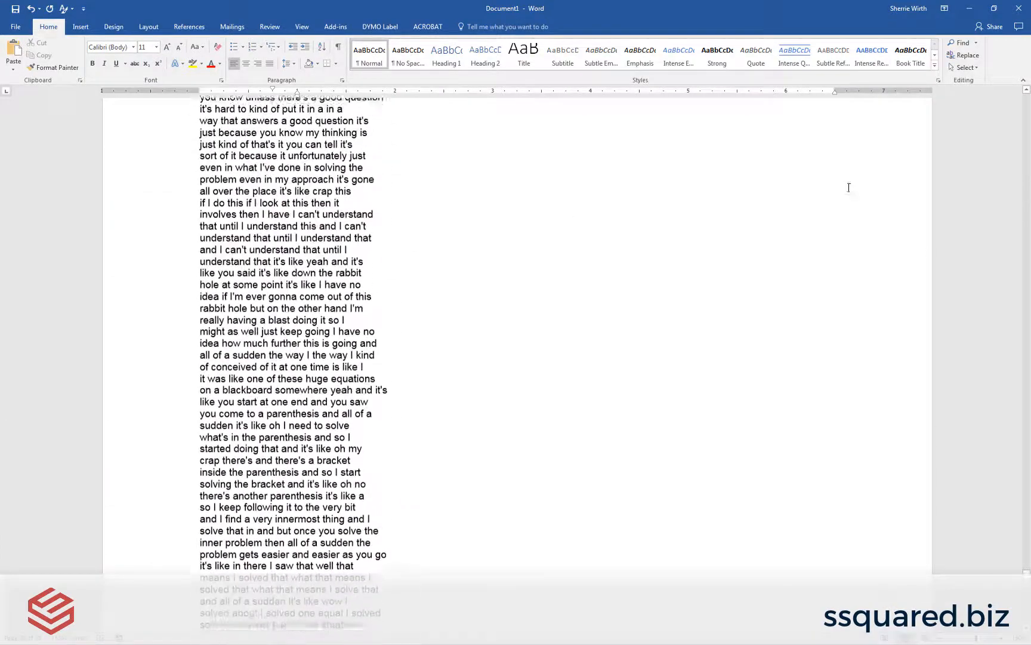
drag(1026, 574, 962, 106)
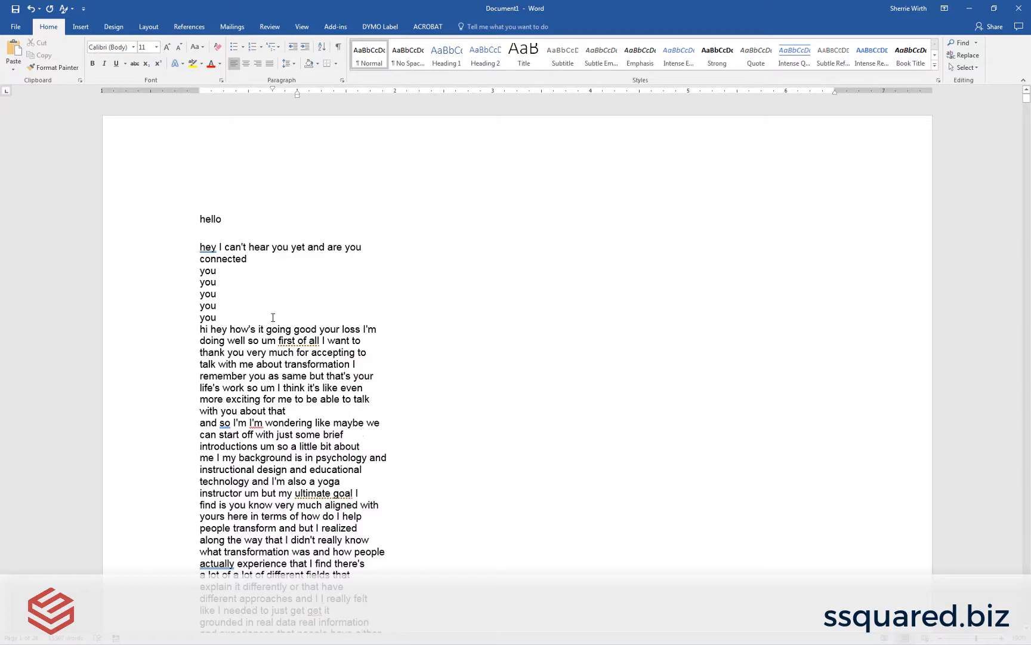
drag(222, 317, 181, 220)
key(Delete)
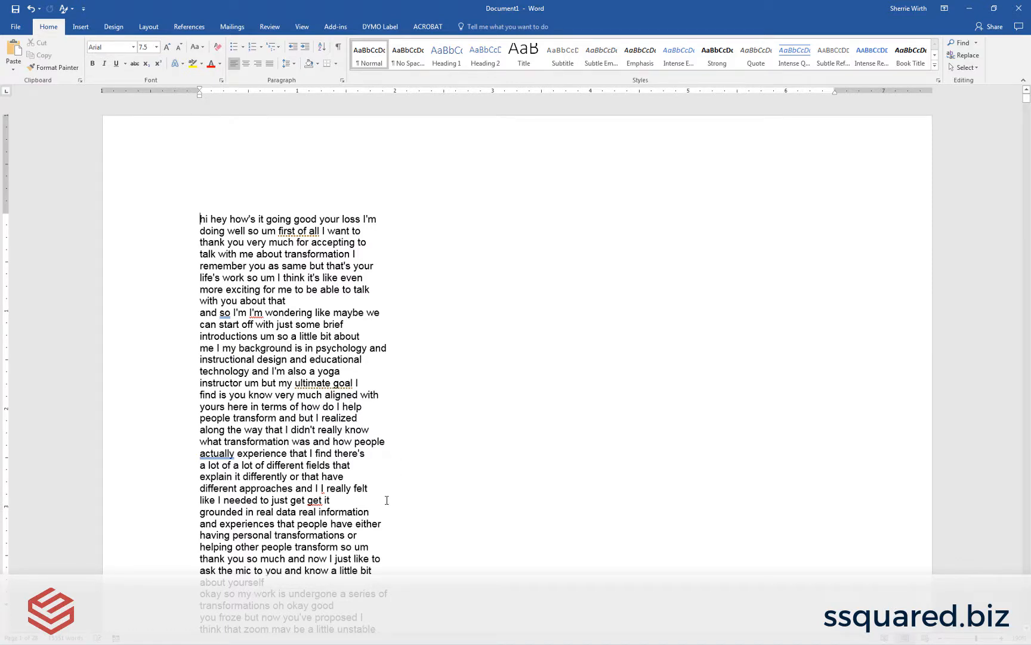
Step: Insert blank lines before "I really felt", "okay so my work" and "I don't even know what I want" to separate the speech sections
click(322, 488)
key(Return)
key(Return)
scroll(311, 472, down, 5)
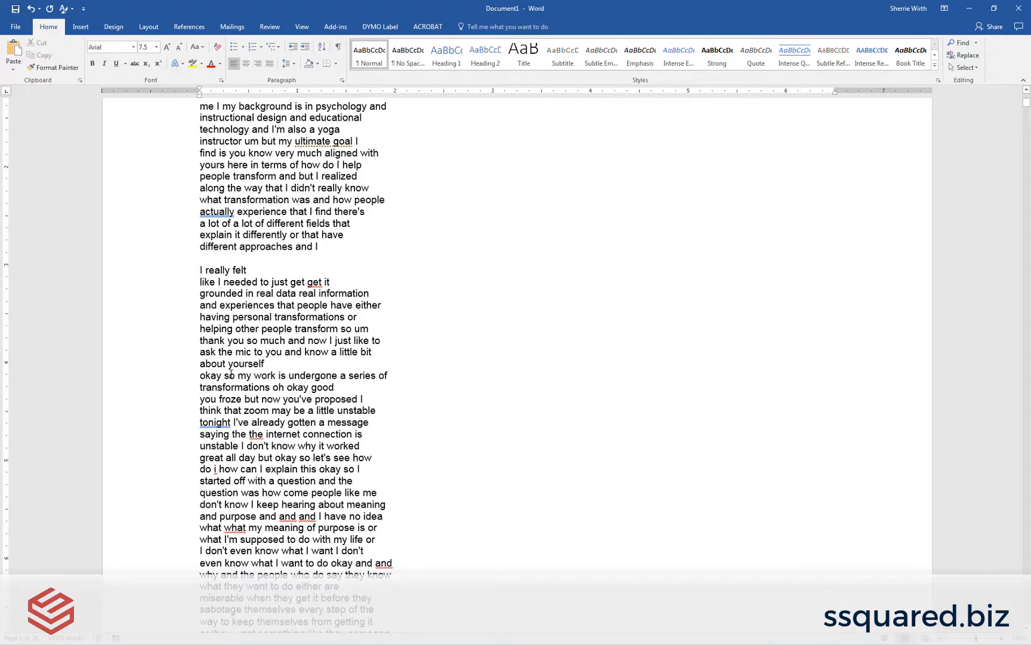
click(200, 376)
key(Return)
key(Return)
scroll(295, 541, down, 5)
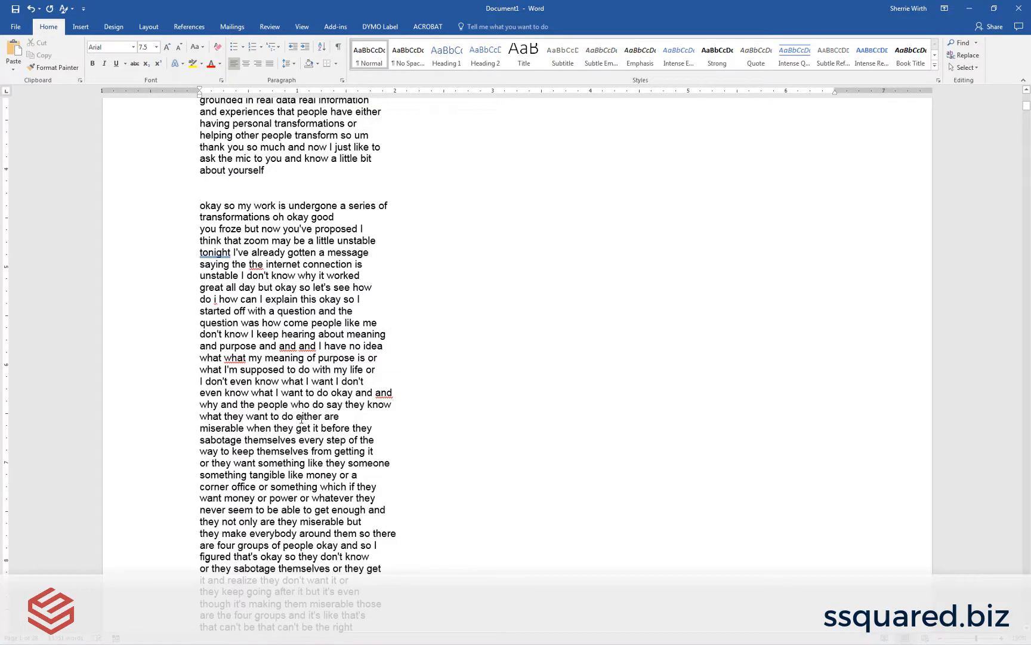
click(201, 381)
key(Return)
Step: Show the paragraph marks and hidden formatting symbols in the document
scroll(600, 436, down, 15)
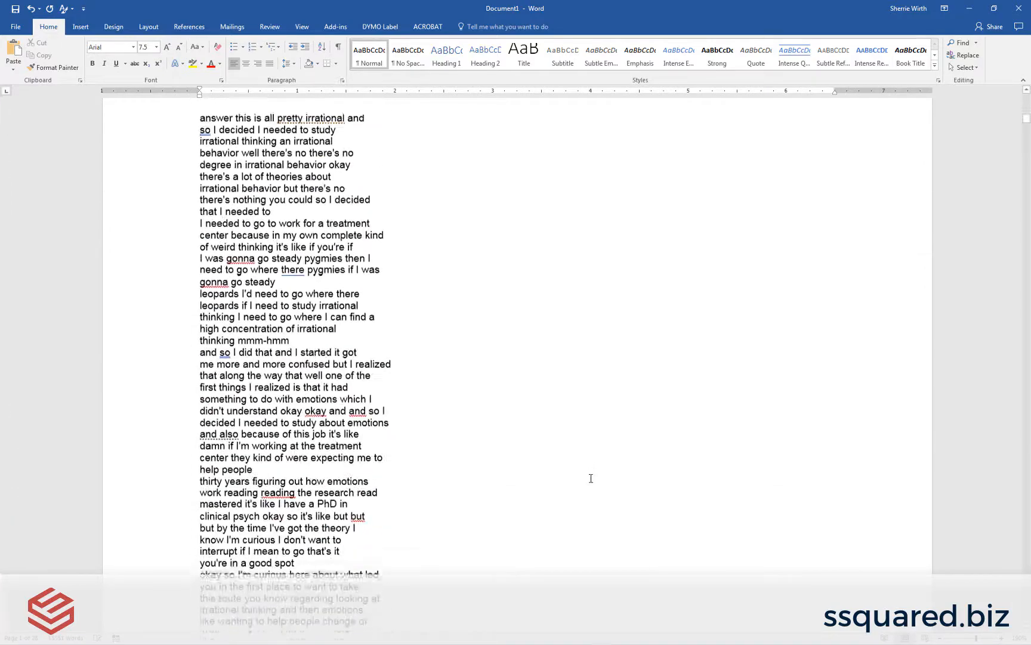
scroll(549, 515, up, 15)
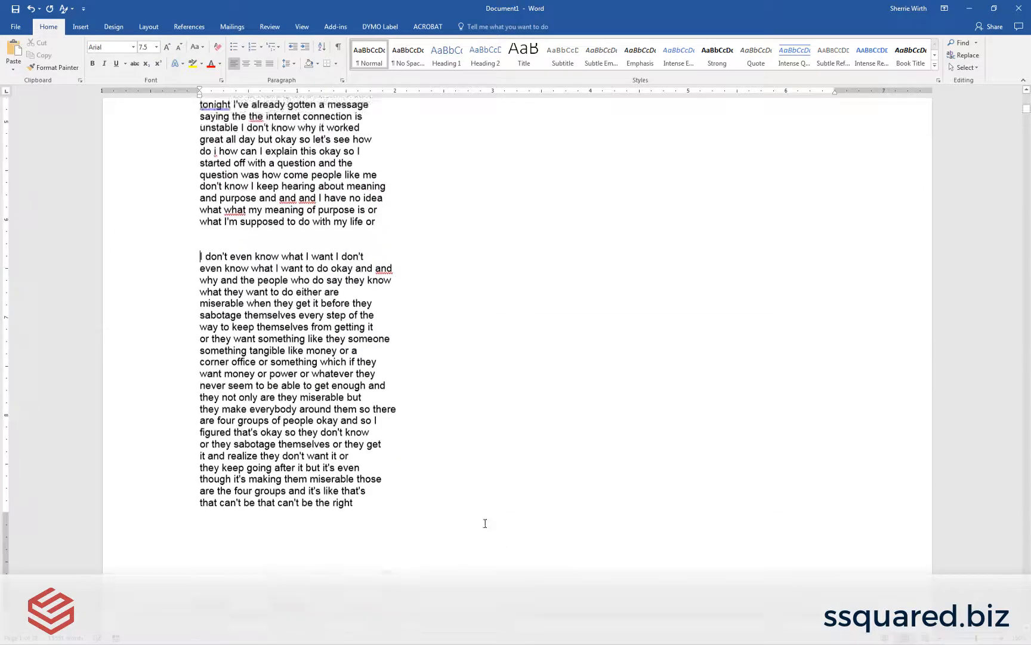
scroll(484, 523, up, 7)
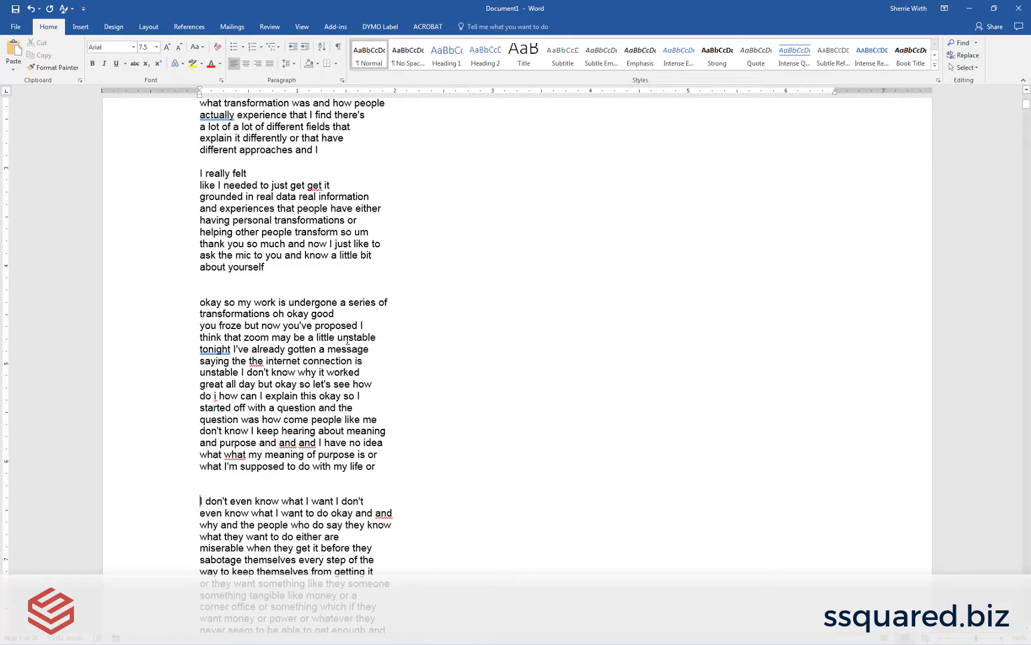
scroll(366, 302, up, 10)
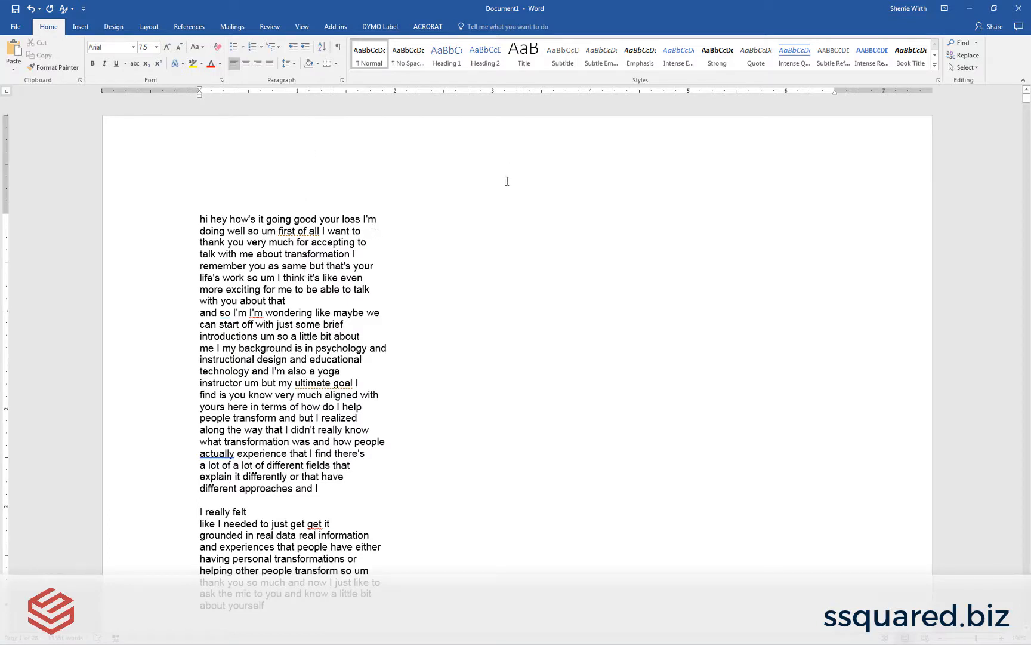
click(337, 53)
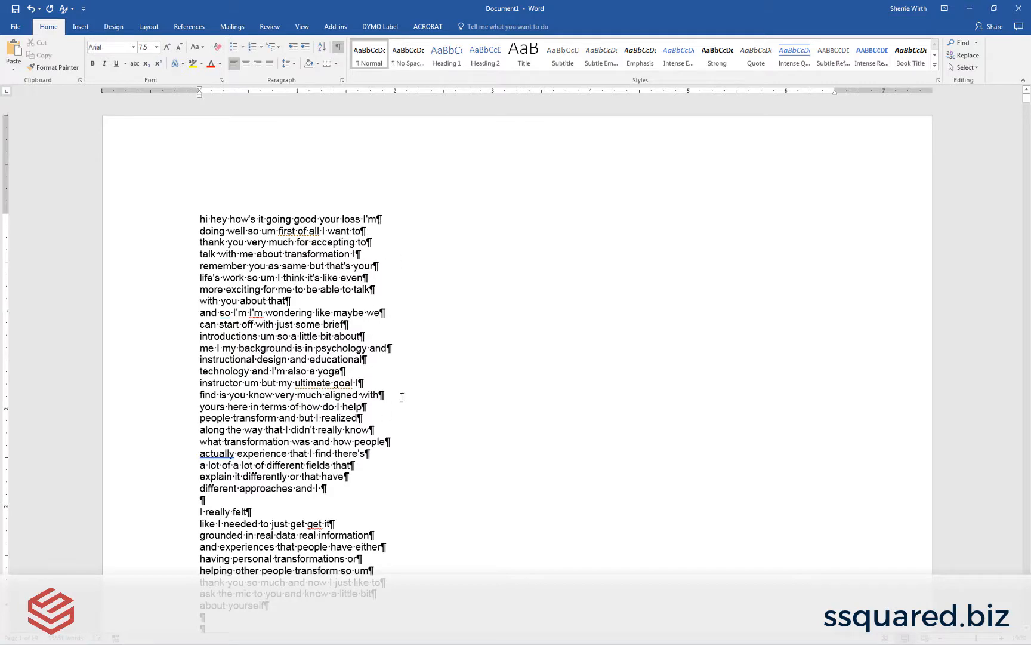
Step: Replace all double paragraph marks (^p^p) in the document with an asterisk (*)
scroll(409, 402, down, 4)
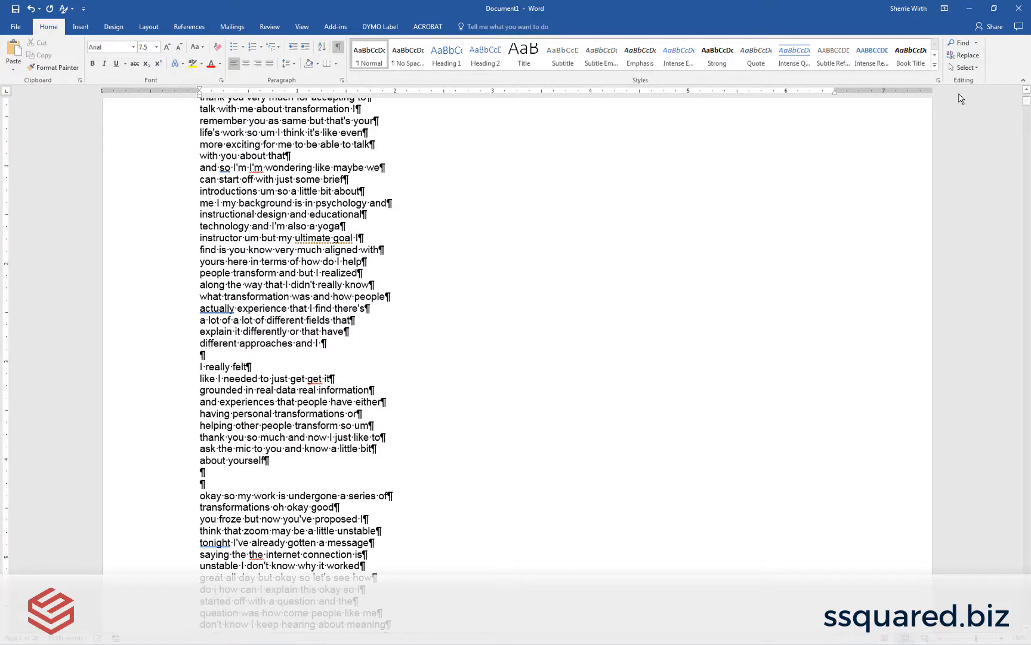
click(965, 55)
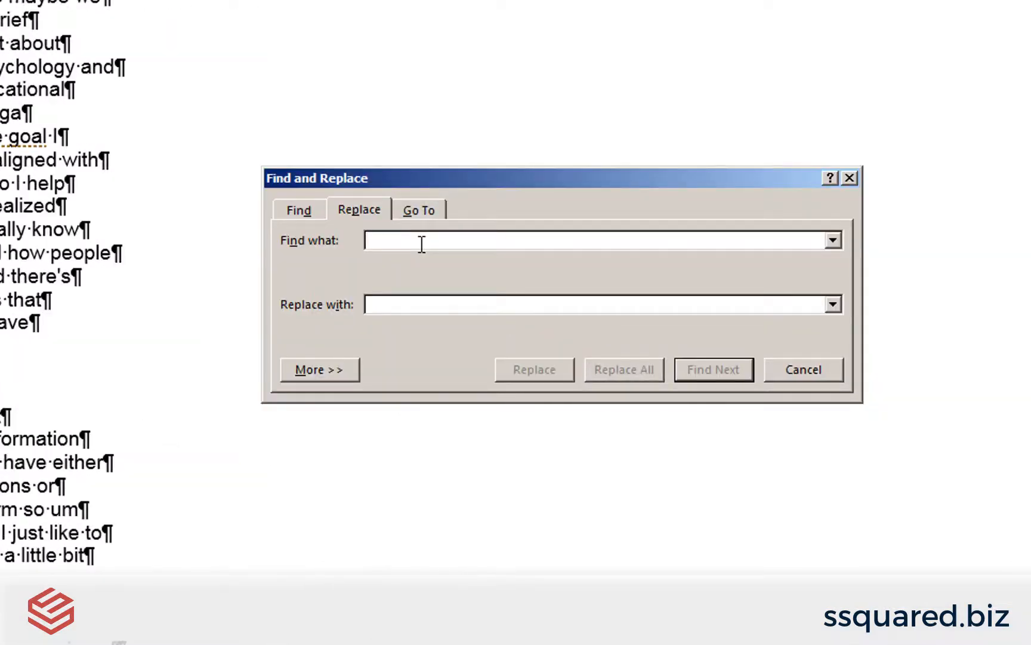
text(^)
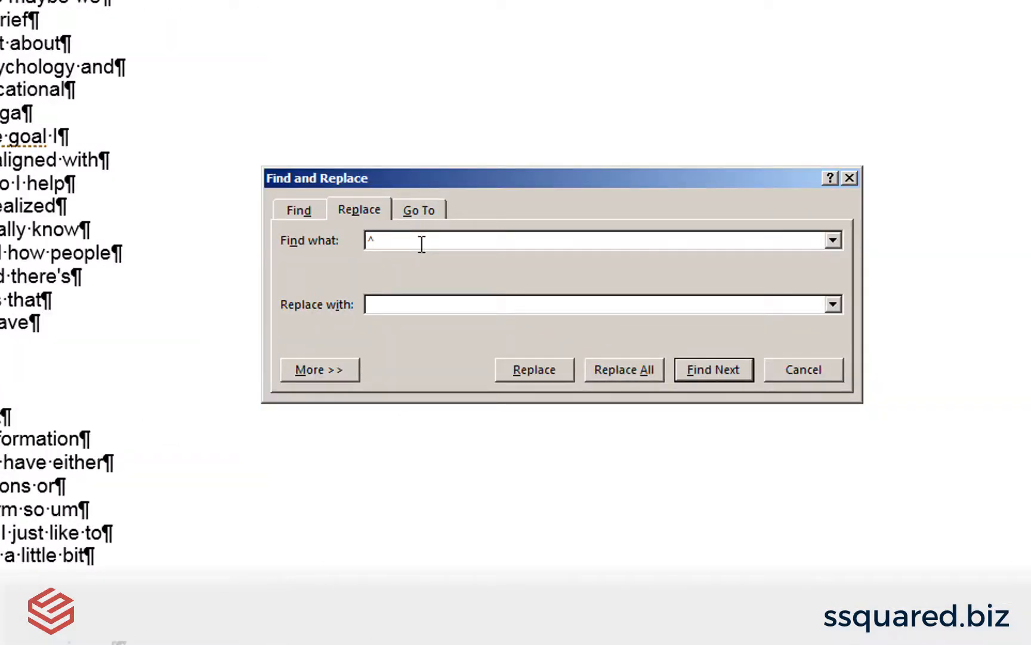
text(p^p)
click(417, 303)
text(*)
click(630, 373)
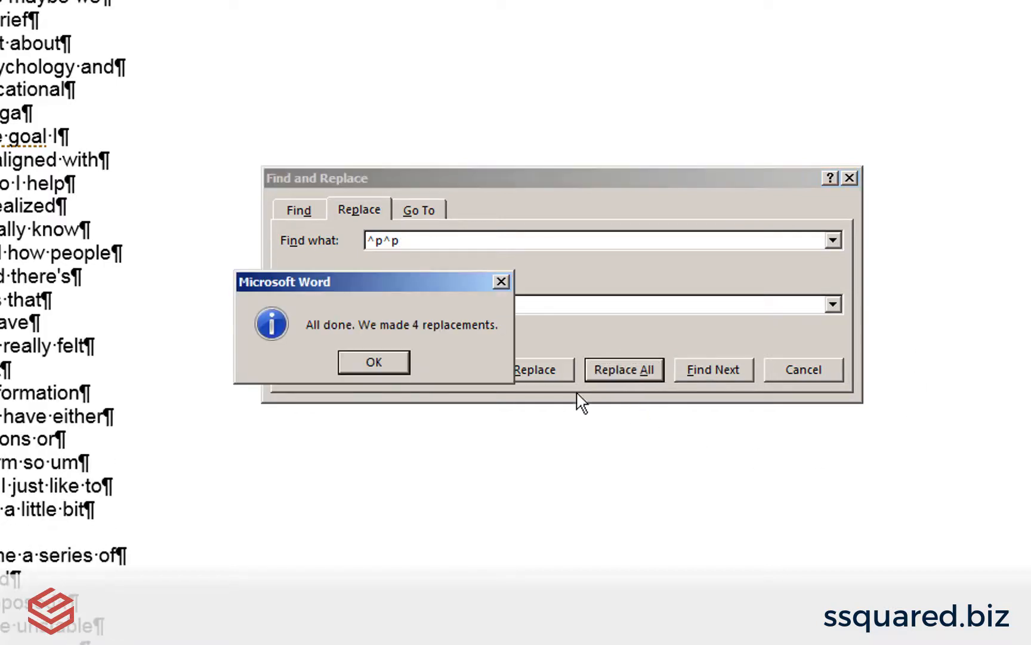
click(352, 364)
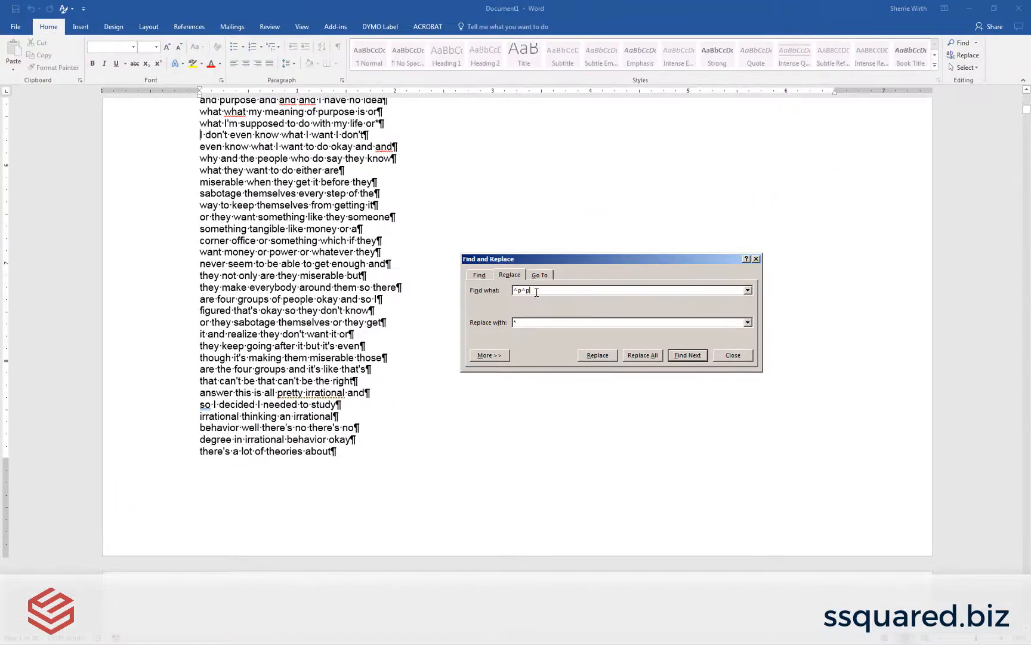
Step: Replace all remaining single paragraph marks (^p) with a space to join the transcript lines
double_click(536, 292)
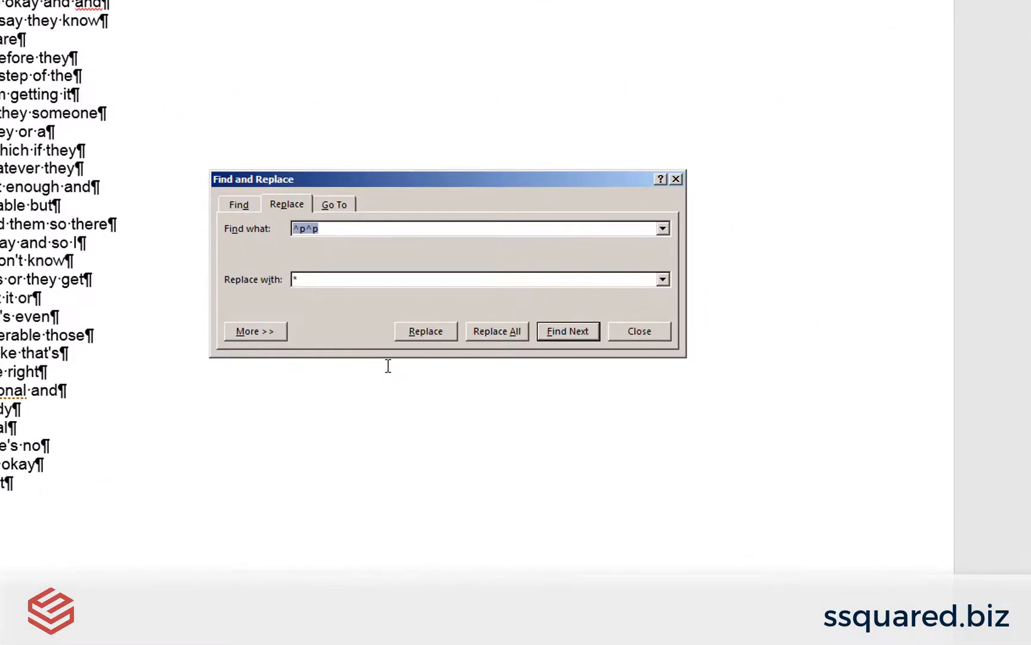
text(^p)
key(Tab)
key(Delete)
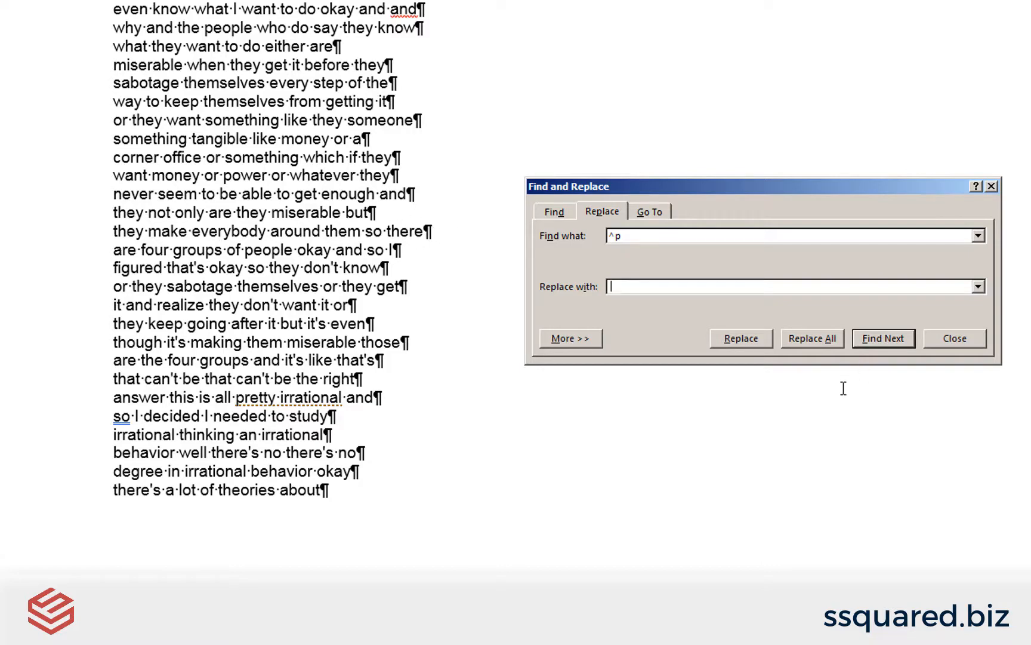
click(814, 338)
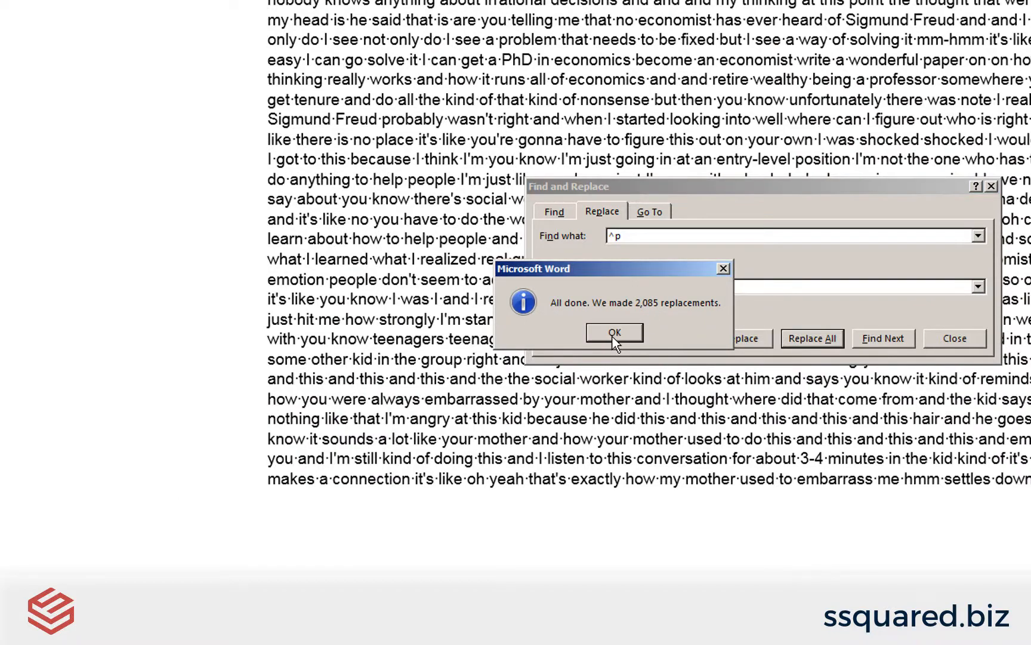
click(614, 333)
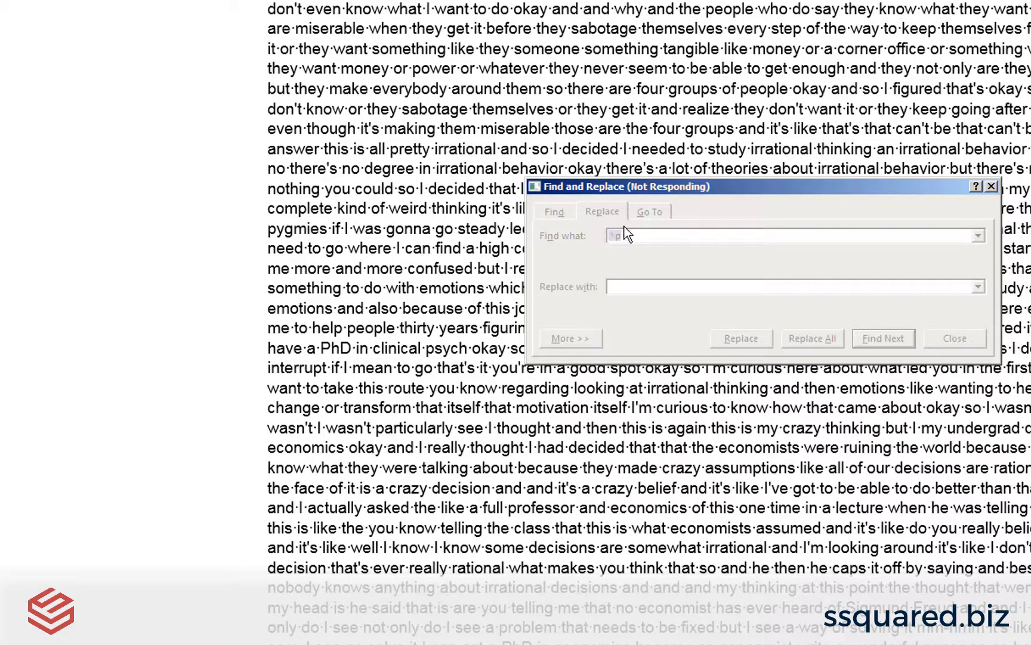
Step: Replace all asterisks (*) in the document with a paragraph mark (^p) to restore the breaks between speech sections
key(BackSpace)
key(BackSpace)
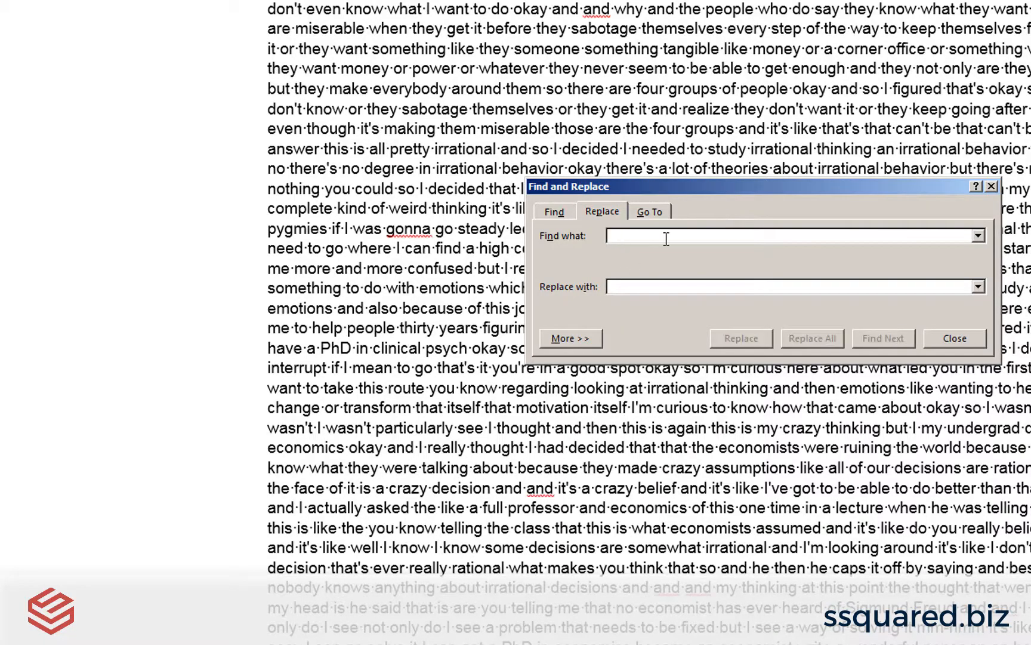
text(*)
key(Tab)
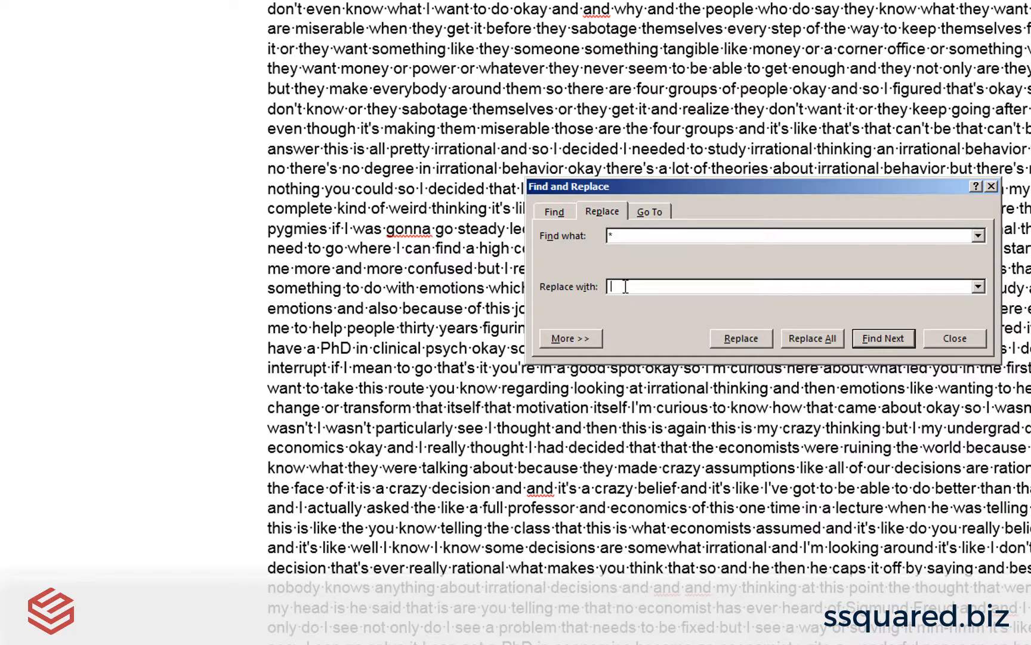
text(^p)
click(813, 338)
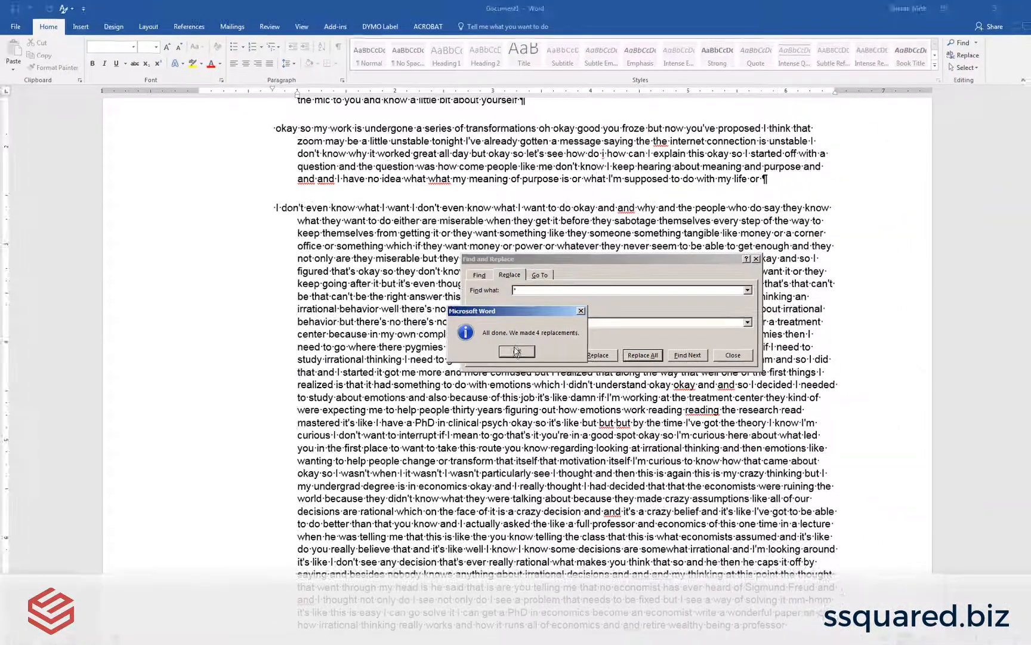
click(635, 339)
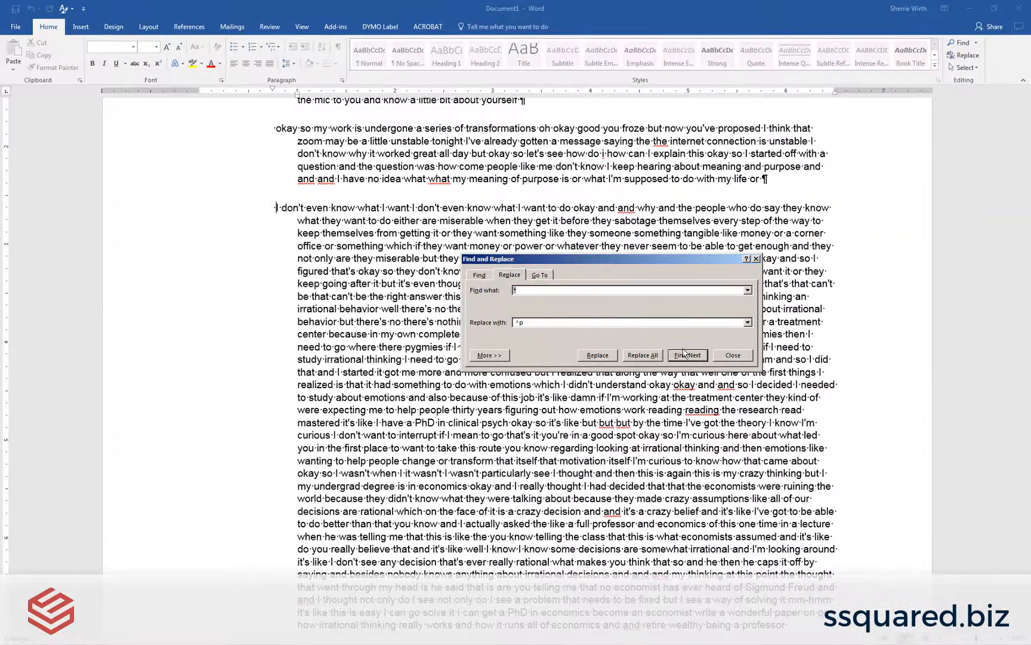
click(732, 356)
Step: Remove the hanging indent from all transcript paragraphs so every line aligns with the first-line indent
scroll(477, 301, up, 5)
scroll(477, 300, up, 2)
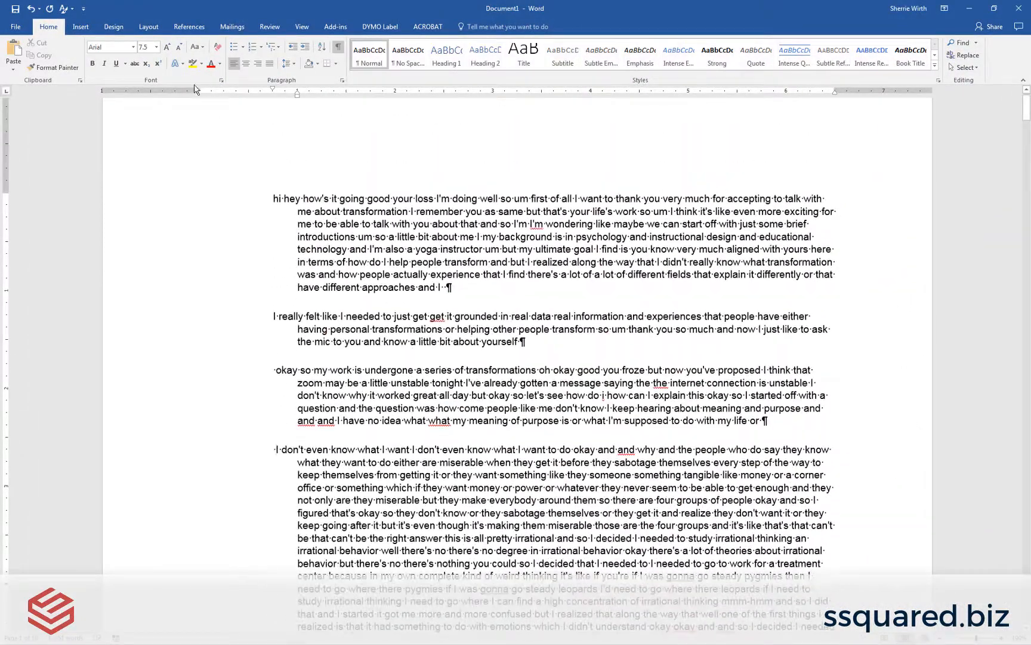
drag(296, 93, 272, 94)
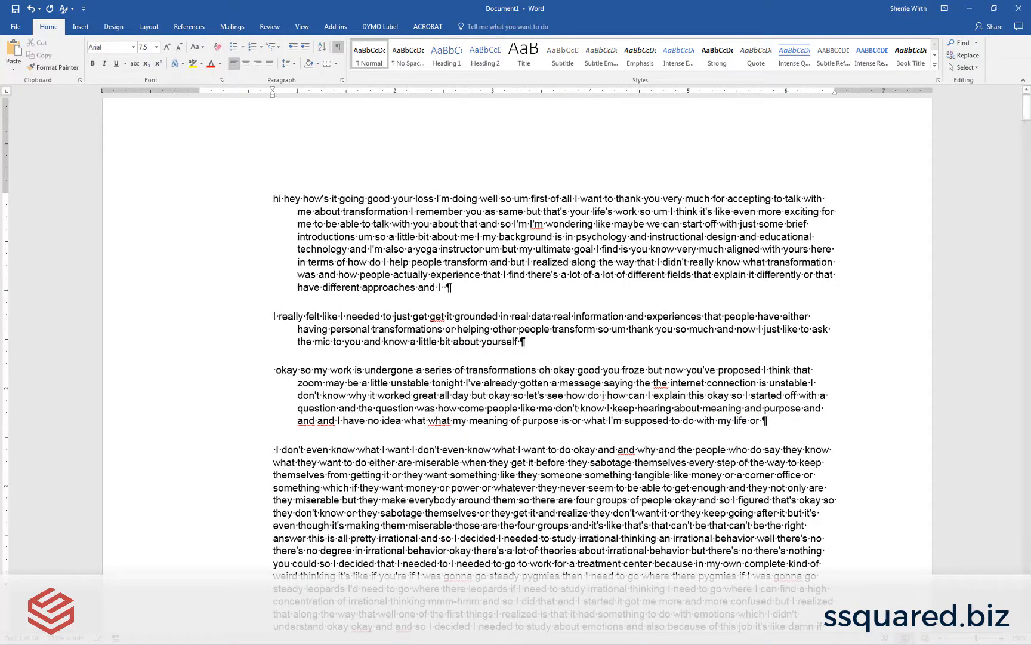
click(280, 199)
key(ctrl+a)
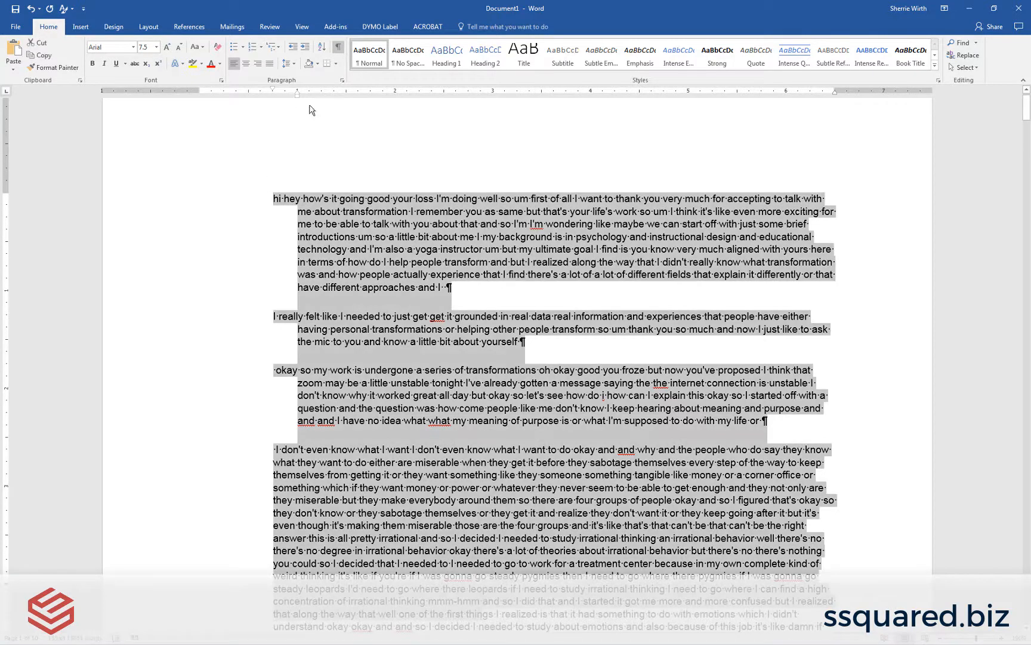
mouse_move(296, 96)
mouse_down()
mouse_move(275, 103)
mouse_move(273, 93)
mouse_up()
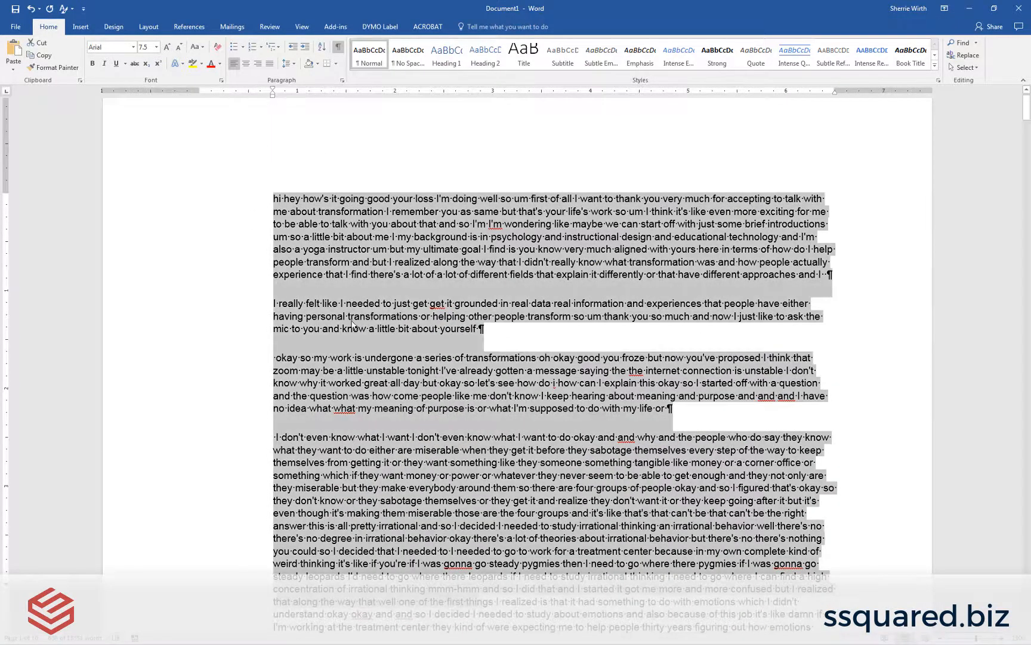
click(393, 251)
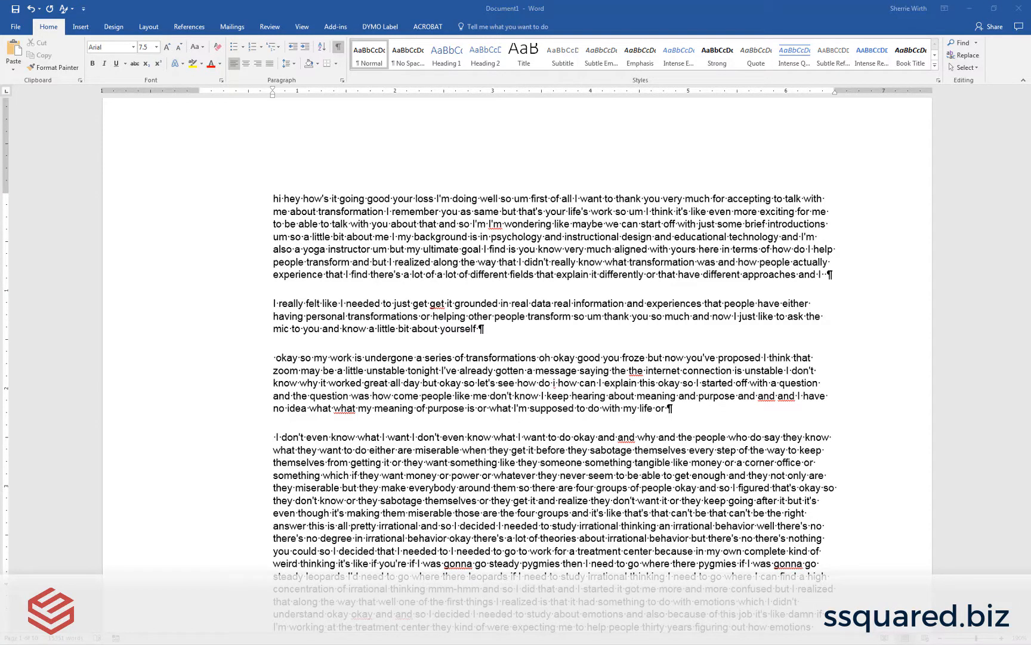
Step: Switch to YouTube in the browser, open the video's edit settings and view its privacy options
key(alt+Tab)
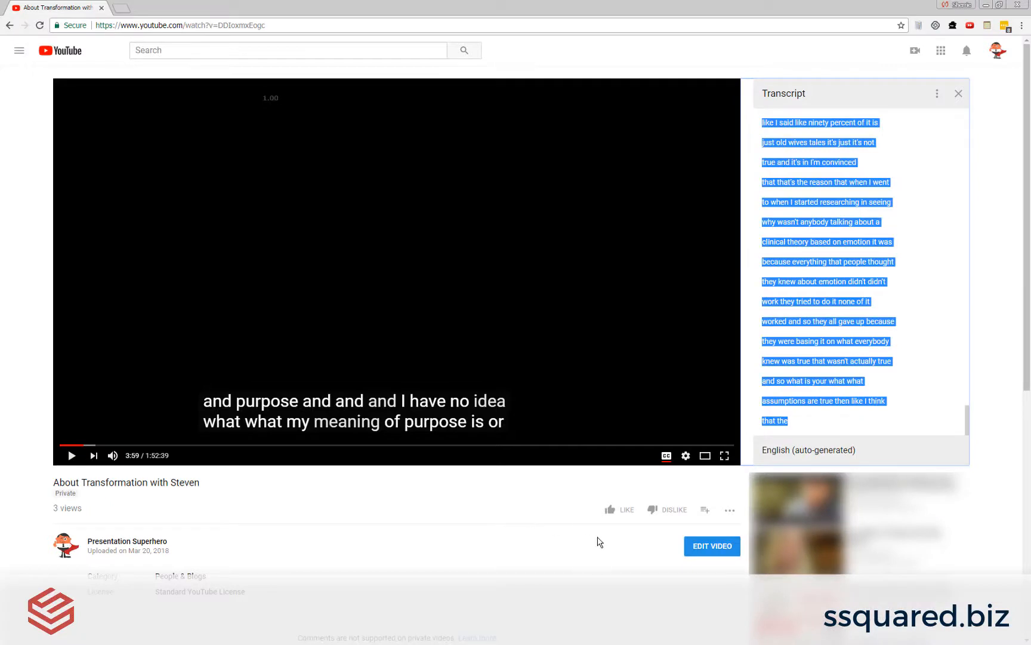
click(724, 553)
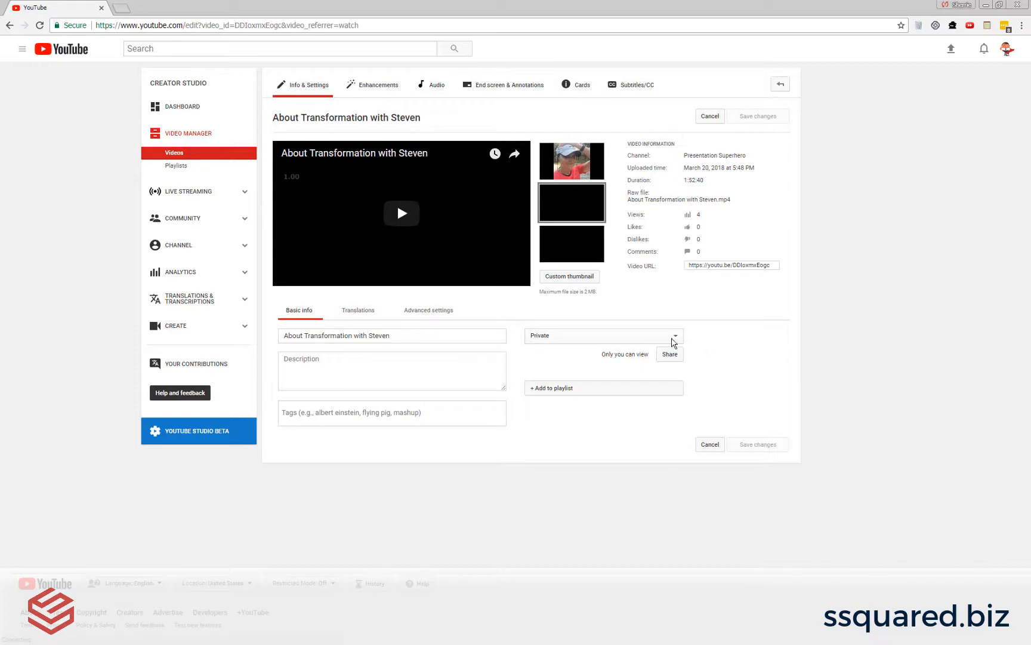
click(644, 337)
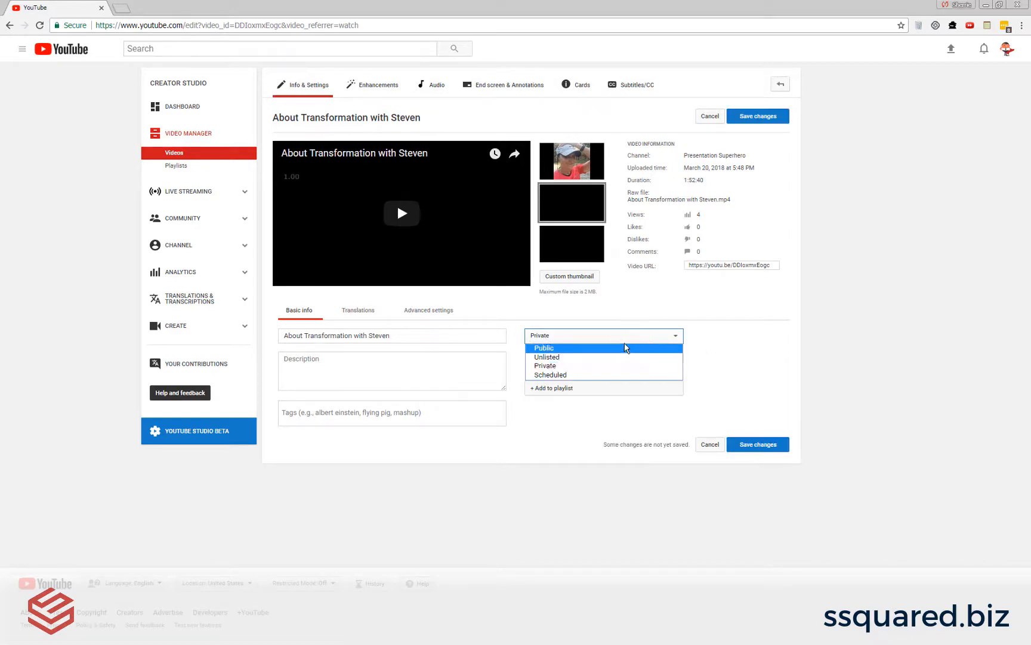
click(727, 364)
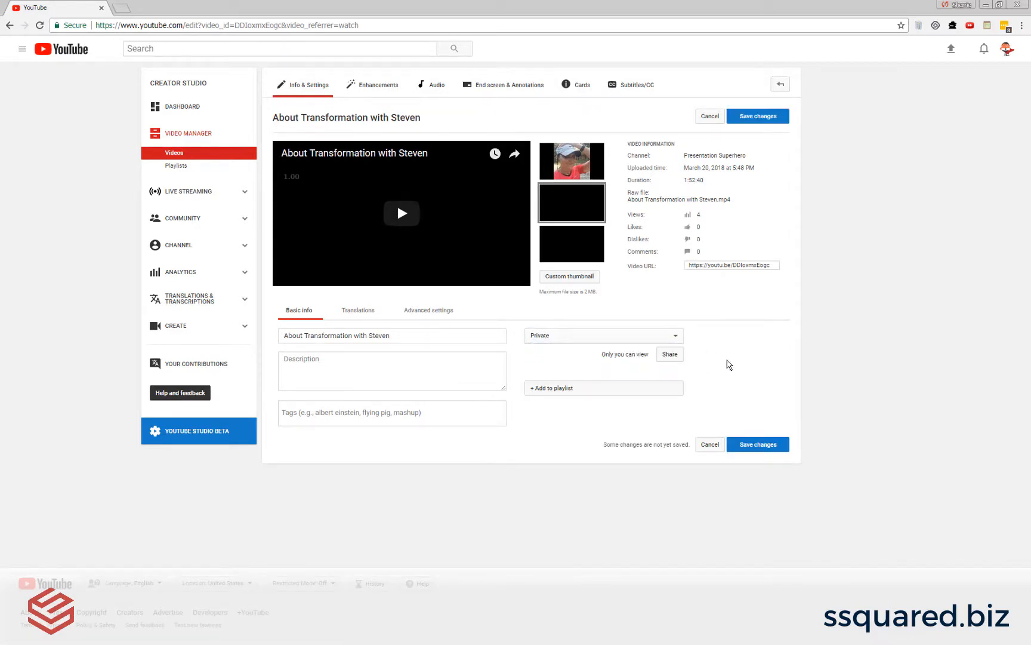